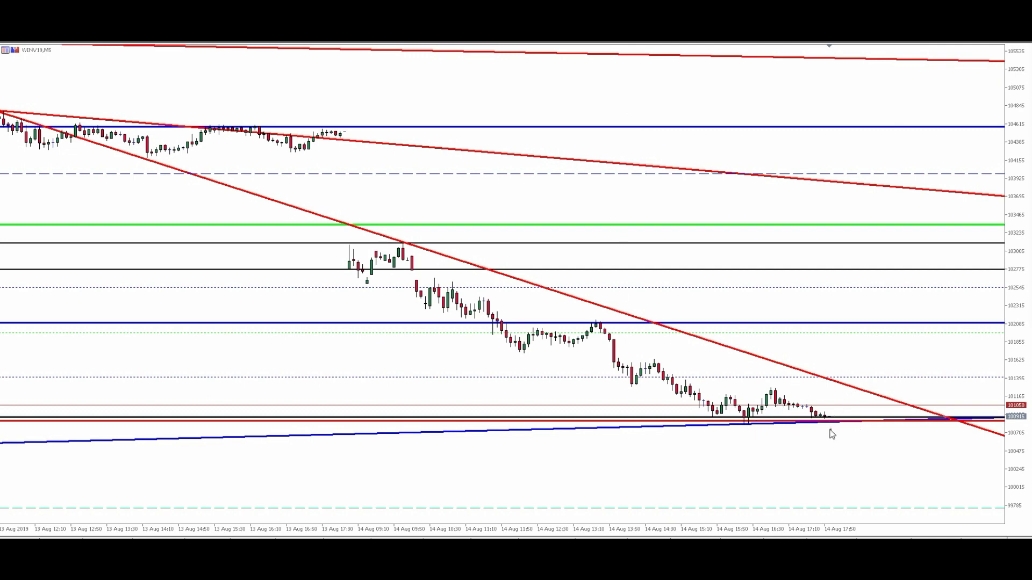
# - Sketch a blue arrow zigzag from the last candle between the red trendline and the support, ending in a marked fall to just below 99785
pyautogui.moveTo(824, 418)
pyautogui.mouseDown()
pyautogui.moveTo(840, 383)
pyautogui.moveTo(860, 414)
pyautogui.moveTo(877, 381)
pyautogui.moveTo(886, 416)
pyautogui.mouseUp()
pyautogui.moveTo(831, 373); pyautogui.dragTo(896, 383)
pyautogui.moveTo(763, 426)
pyautogui.mouseDown()
pyautogui.moveTo(915, 422)
pyautogui.moveTo(903, 401)
pyautogui.moveTo(923, 521)
pyautogui.moveTo(967, 527)
pyautogui.mouseUp()
pyautogui.moveTo(869, 504); pyautogui.dragTo(968, 509)
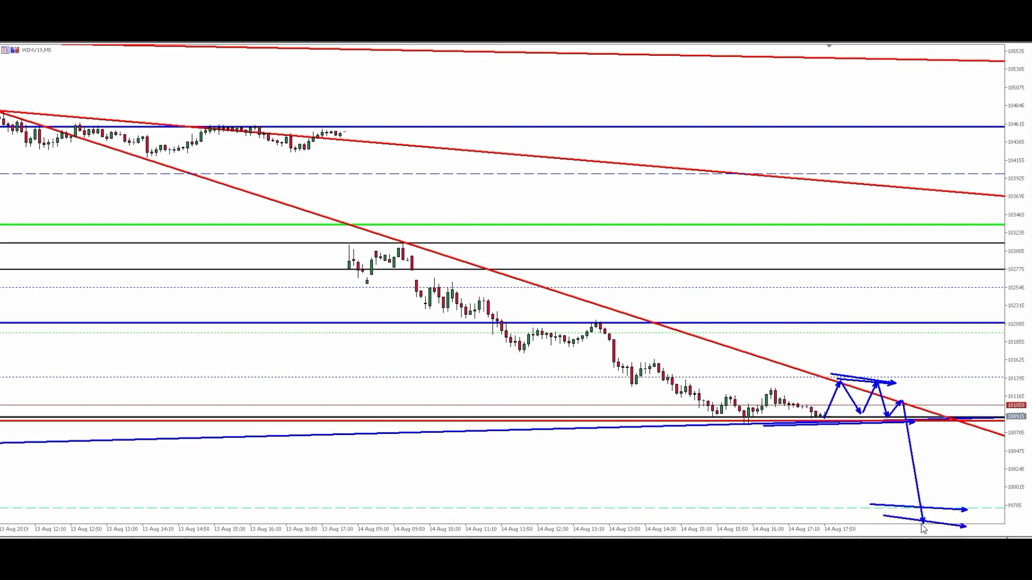
# - Sketch a rebound in arrows from the projected low back to the broken support near 100705 and mark that retest zone
pyautogui.moveTo(923, 521)
pyautogui.mouseDown()
pyautogui.moveTo(939, 472)
pyautogui.moveTo(952, 513)
pyautogui.moveTo(977, 426)
pyautogui.mouseUp()
pyautogui.moveTo(955, 426); pyautogui.dragTo(1020, 432)
pyautogui.moveTo(813, 431); pyautogui.dragTo(1023, 446)
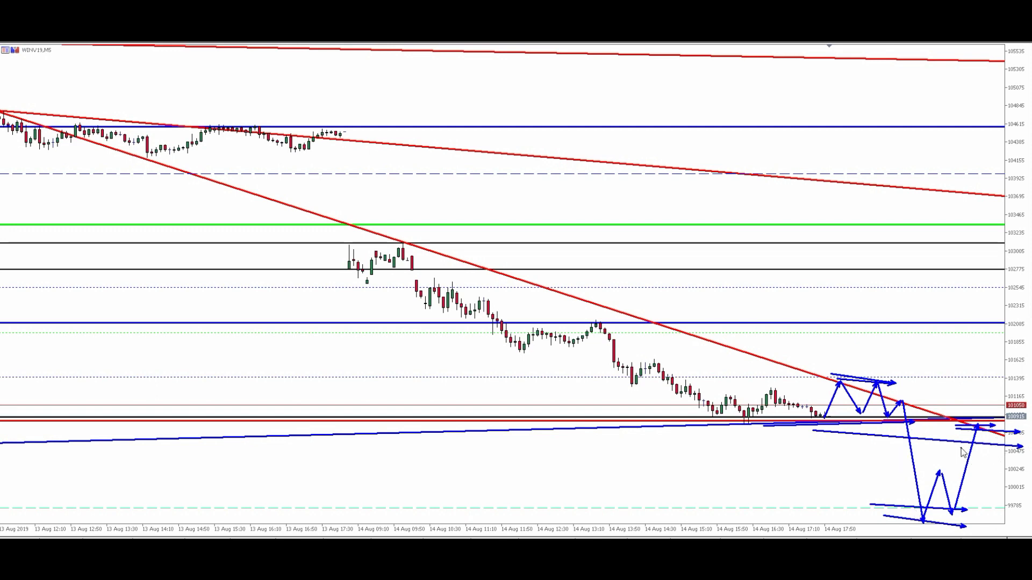
# - Sketch a renewed decline from the retest, mark the projected low beneath the teal dashed line, and clear the annotations
pyautogui.moveTo(985, 429); pyautogui.dragTo(1002, 482)
pyautogui.moveTo(881, 527); pyautogui.dragTo(1030, 529)
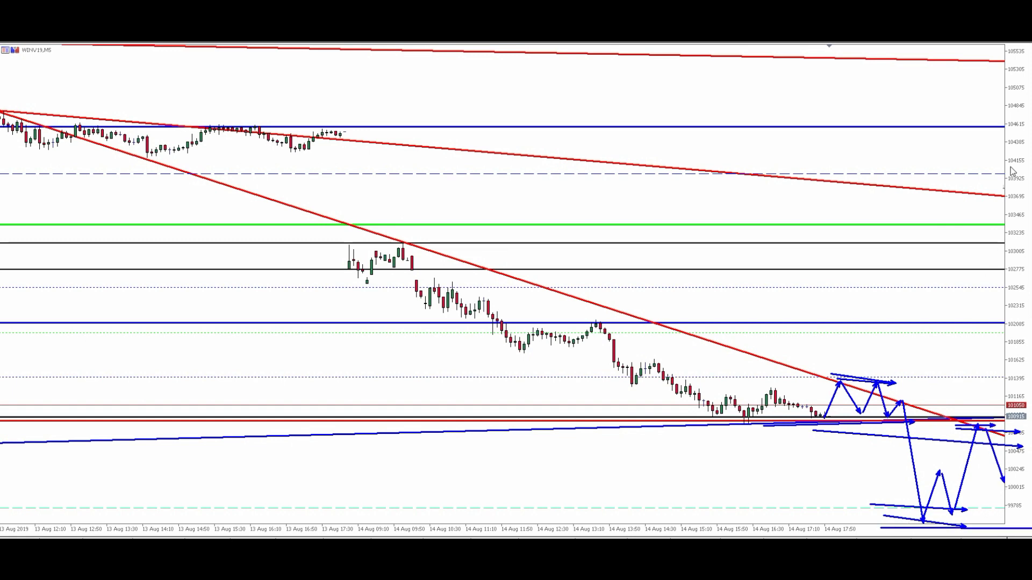
pyautogui.press('Escape')
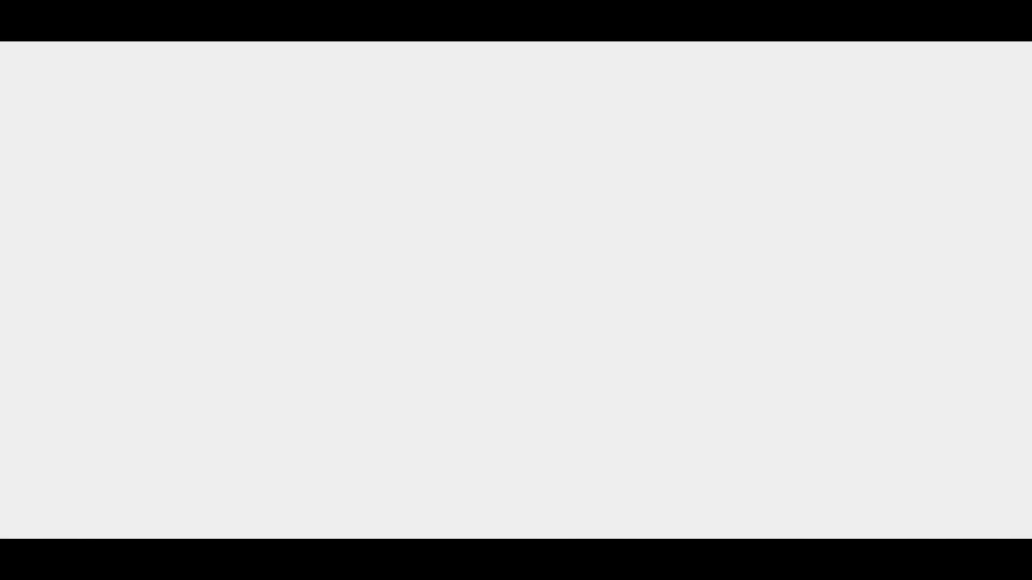
# - Sketch a rise from the black support line to the blue line near 102085, mark that target, and clear the arrows
pyautogui.moveTo(914, 418)
pyautogui.mouseDown()
pyautogui.moveTo(1003, 418)
pyautogui.moveTo(1003, 310)
pyautogui.mouseUp()
pyautogui.moveTo(927, 317); pyautogui.dragTo(1005, 325)
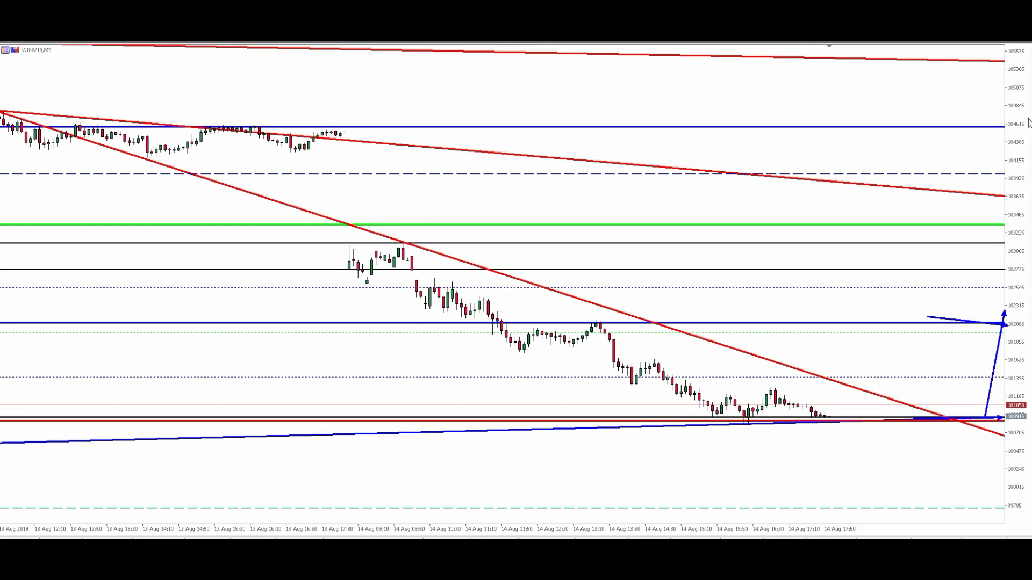
pyautogui.press('Escape')
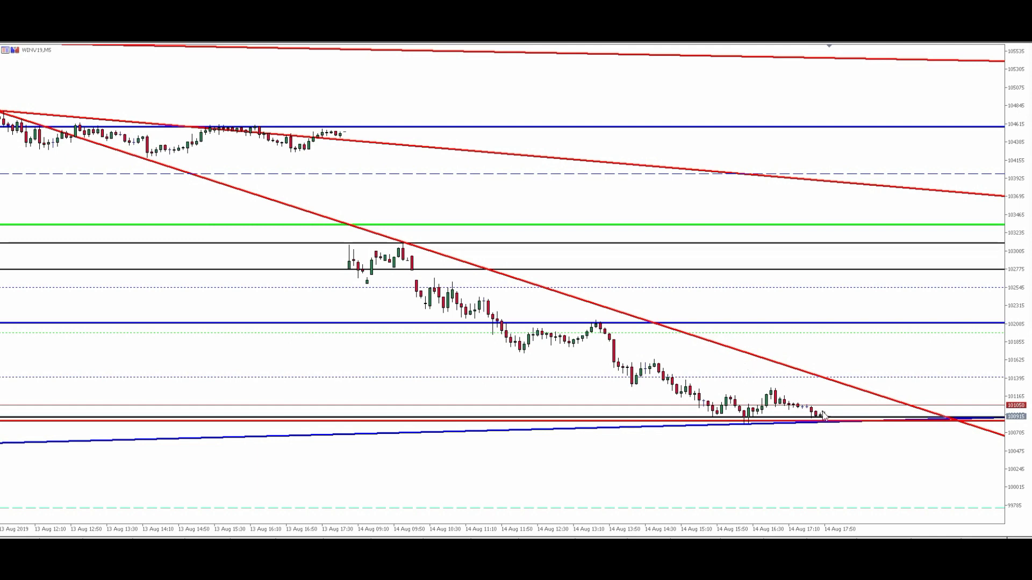
# - Sketch a breakout above the red trendline to a marked resistance zone between the upper black lines, followed by a two-leg fall back to support
pyautogui.moveTo(749, 383)
pyautogui.mouseDown()
pyautogui.moveTo(891, 396)
pyautogui.moveTo(843, 370)
pyautogui.moveTo(846, 350)
pyautogui.mouseUp()
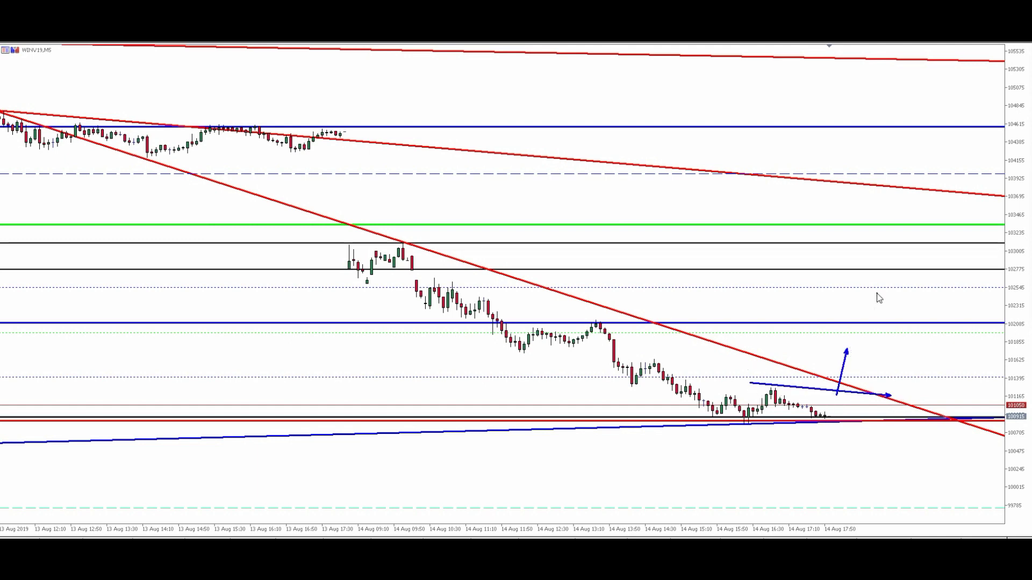
pyautogui.moveTo(839, 259)
pyautogui.mouseDown()
pyautogui.moveTo(907, 253)
pyautogui.moveTo(886, 243)
pyautogui.mouseUp()
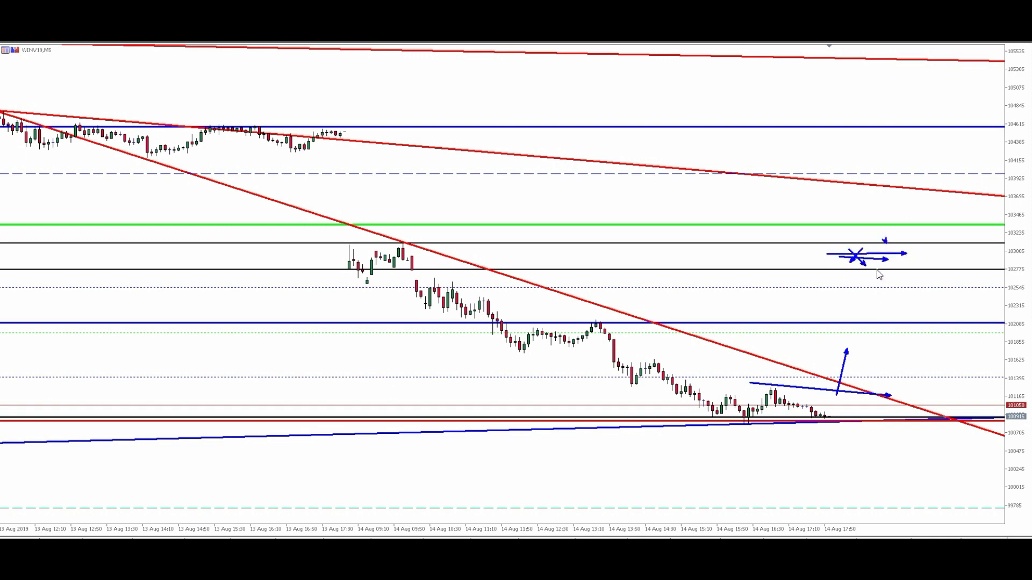
pyautogui.moveTo(813, 248); pyautogui.dragTo(971, 256)
pyautogui.moveTo(845, 385)
pyautogui.mouseDown()
pyautogui.moveTo(890, 251)
pyautogui.moveTo(921, 347)
pyautogui.moveTo(958, 284)
pyautogui.moveTo(988, 422)
pyautogui.moveTo(1023, 427)
pyautogui.mouseUp()
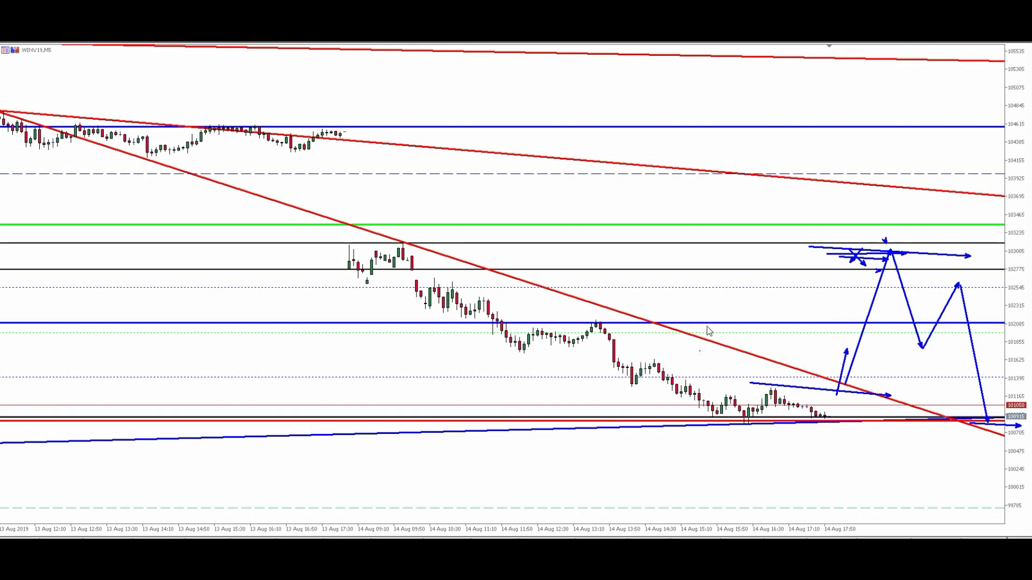
# - Sketch a sideways zigzag above the black support line with one exit up to about 101855 and another down through the marked teal dashed line
pyautogui.moveTo(823, 424)
pyautogui.mouseDown()
pyautogui.moveTo(855, 369)
pyautogui.moveTo(876, 414)
pyautogui.moveTo(898, 372)
pyautogui.moveTo(911, 415)
pyautogui.moveTo(925, 371)
pyautogui.mouseUp()
pyautogui.moveTo(927, 380)
pyautogui.mouseDown()
pyautogui.moveTo(932, 415)
pyautogui.moveTo(950, 339)
pyautogui.mouseUp()
pyautogui.moveTo(847, 507); pyautogui.dragTo(873, 503)
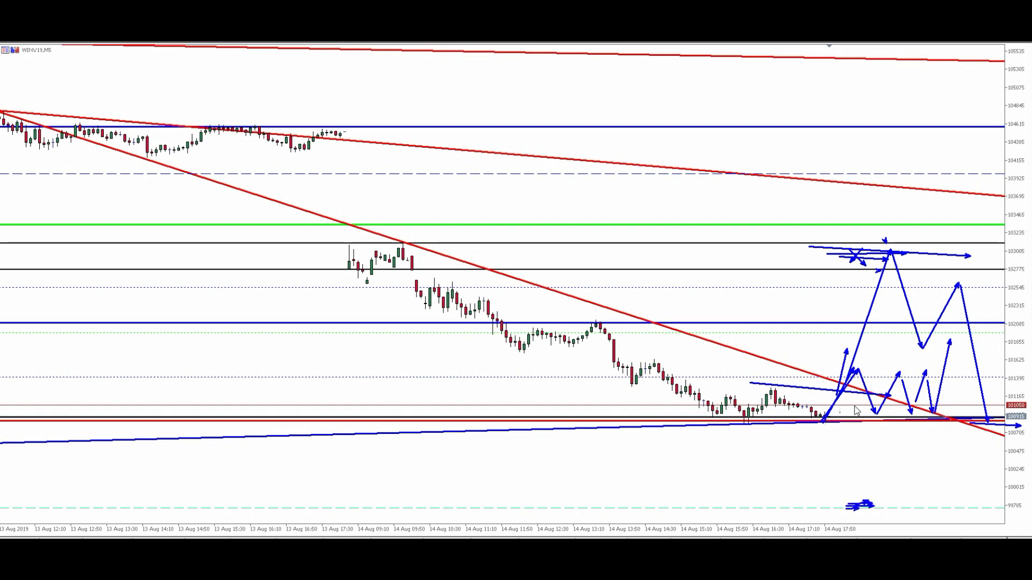
pyautogui.moveTo(877, 412); pyautogui.dragTo(890, 477)
pyautogui.moveTo(898, 513); pyautogui.dragTo(907, 530)
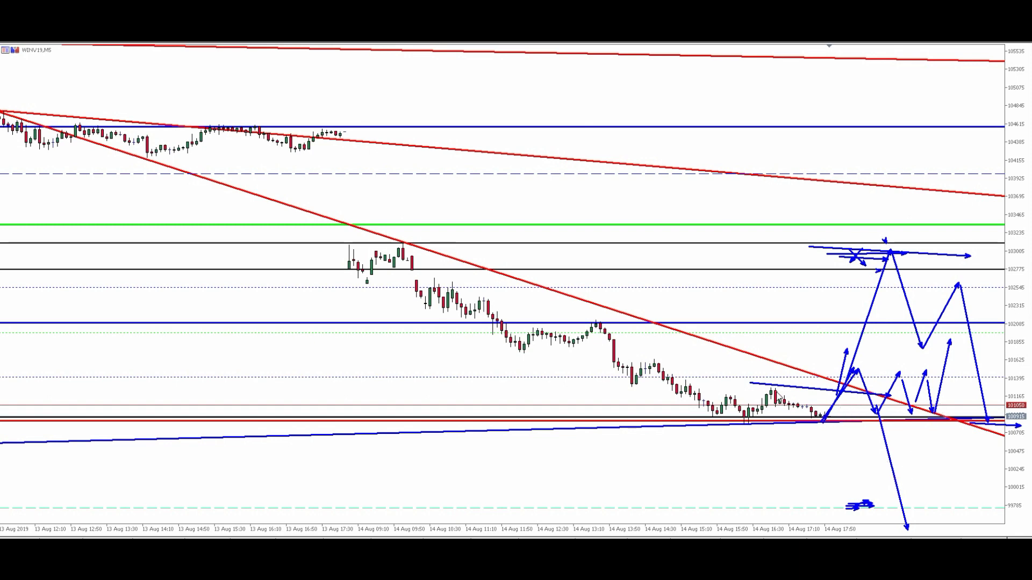
# - Underline the support zone below the last candle and sketch a two-leg rise from it to the blue line near 102085
pyautogui.moveTo(760, 436); pyautogui.dragTo(1004, 425)
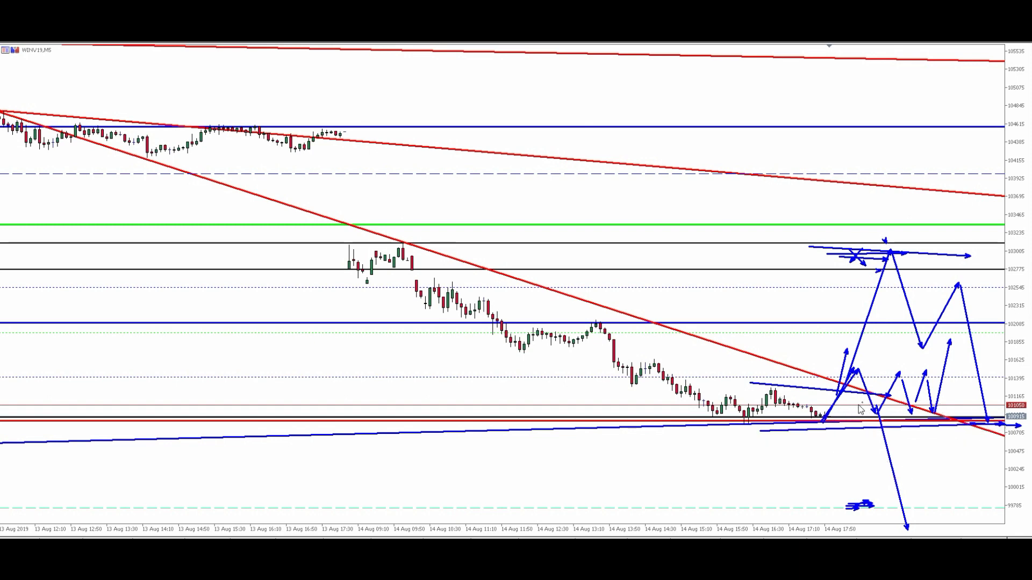
pyautogui.moveTo(824, 417)
pyautogui.mouseDown()
pyautogui.moveTo(872, 361)
pyautogui.moveTo(885, 317)
pyautogui.mouseUp()
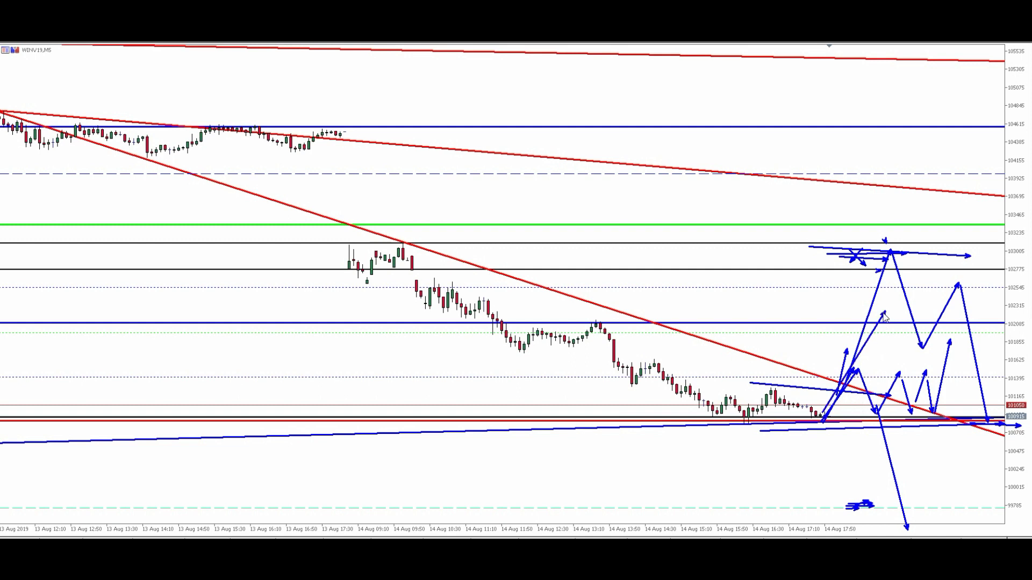
pyautogui.moveTo(820, 438)
pyautogui.mouseDown()
pyautogui.moveTo(860, 367)
pyautogui.moveTo(889, 376)
pyautogui.moveTo(886, 326)
pyautogui.moveTo(925, 320)
pyautogui.mouseUp()
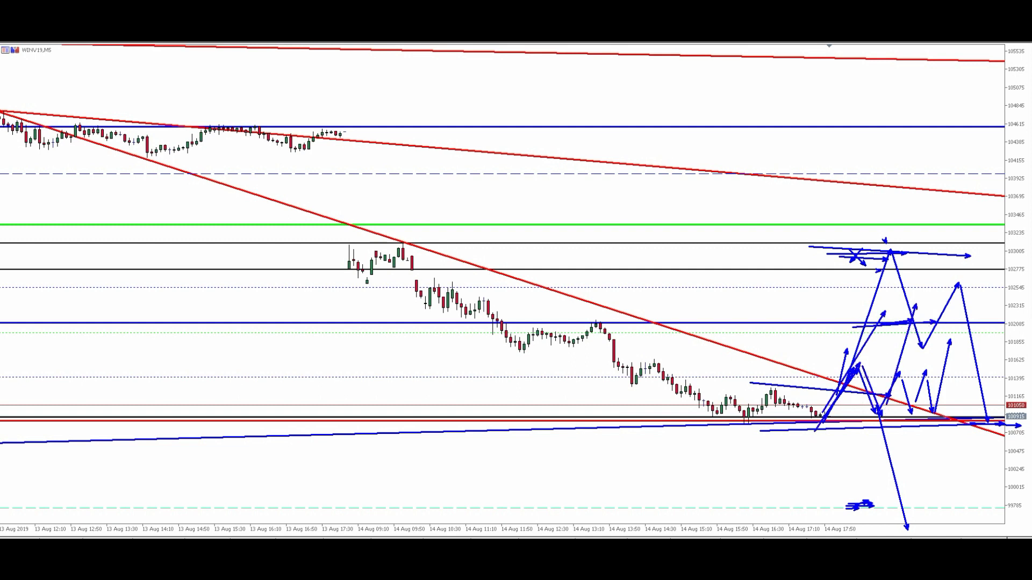
# - Erase all arrows and sketch a two-leg rise to the blue line near 102085 followed by a fall to the teal dashed line
pyautogui.press('e')
pyautogui.moveTo(821, 417)
pyautogui.mouseDown()
pyautogui.moveTo(863, 365)
pyautogui.moveTo(887, 416)
pyautogui.moveTo(926, 324)
pyautogui.moveTo(951, 525)
pyautogui.moveTo(960, 511)
pyautogui.mouseUp()
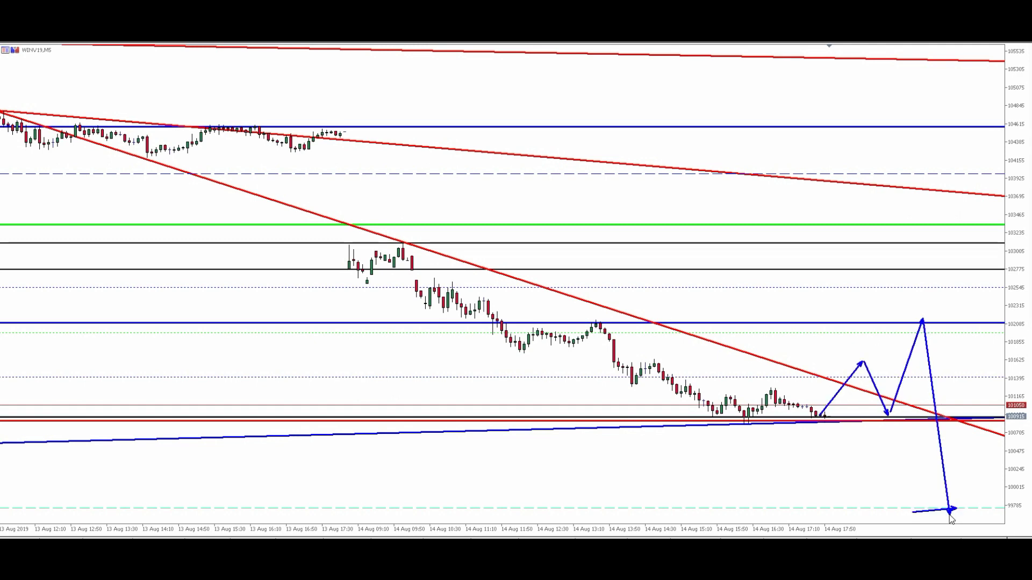
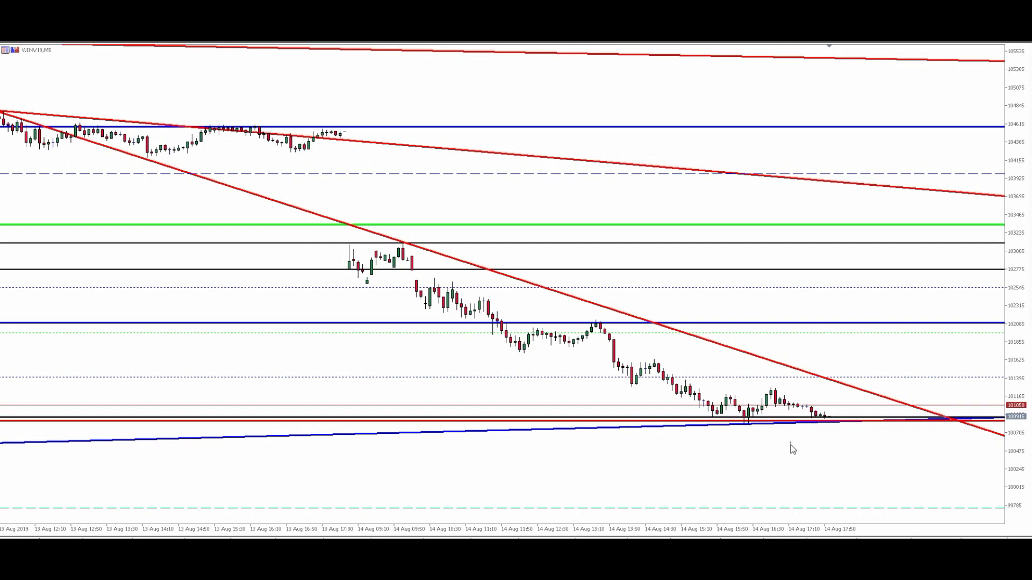
# - Sketch a widening zigzag around the support line ending in a surge above the green line, and mark that target
pyautogui.moveTo(826, 419)
pyautogui.mouseDown()
pyautogui.moveTo(846, 386)
pyautogui.moveTo(857, 444)
pyautogui.moveTo(879, 383)
pyautogui.mouseUp()
pyautogui.moveTo(878, 383)
pyautogui.mouseDown()
pyautogui.moveTo(897, 462)
pyautogui.moveTo(918, 363)
pyautogui.moveTo(938, 492)
pyautogui.mouseUp()
pyautogui.moveTo(938, 492)
pyautogui.mouseDown()
pyautogui.moveTo(994, 401)
pyautogui.moveTo(1010, 446)
pyautogui.moveTo(1006, 205)
pyautogui.mouseUp()
pyautogui.moveTo(912, 232); pyautogui.dragTo(1002, 219)
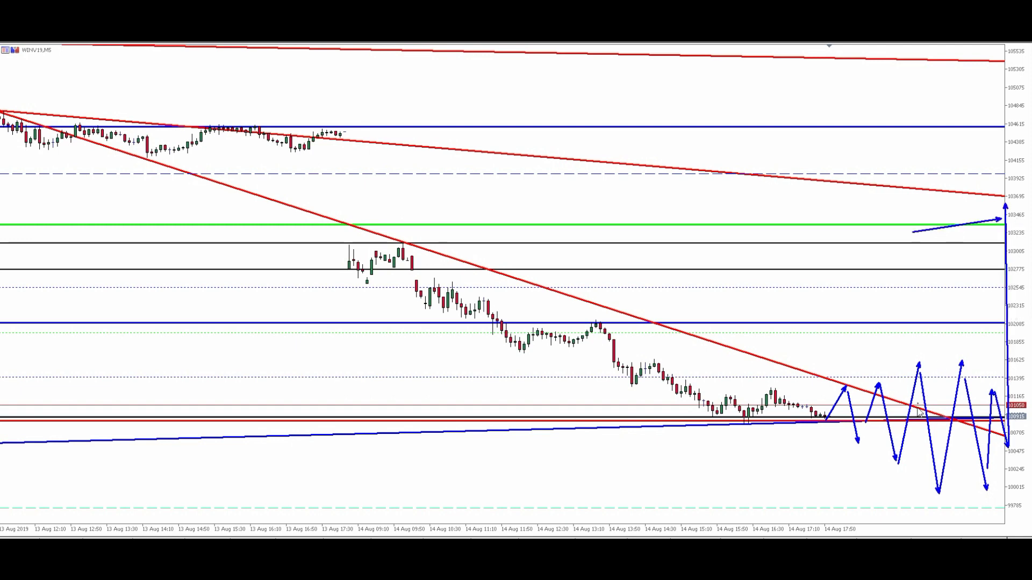
# - Outline the widening zigzag with two diverging arrows, mark its upward breakout and target near the upper red trendline, and clear the annotations
pyautogui.moveTo(759, 394); pyautogui.dragTo(952, 355)
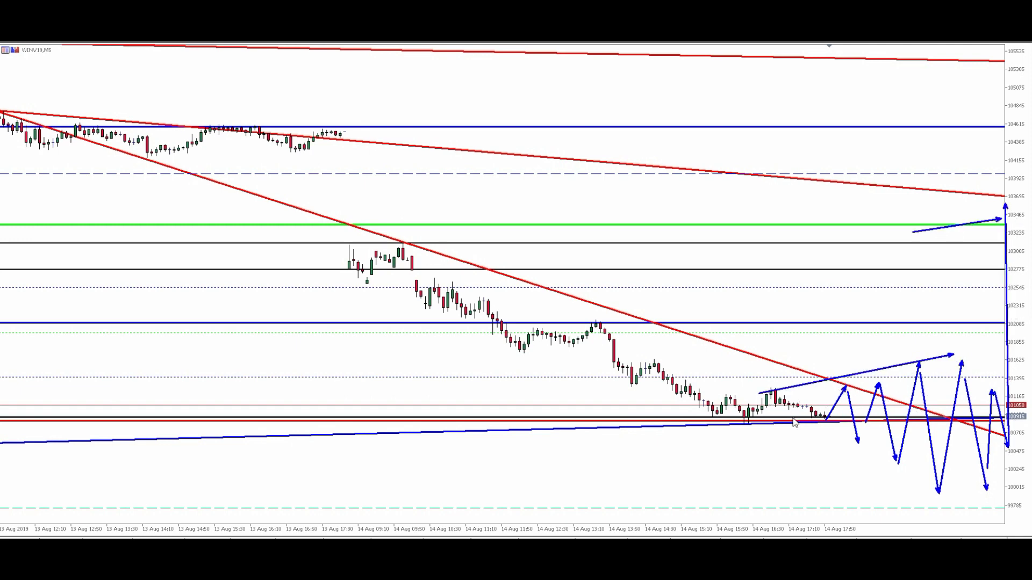
pyautogui.moveTo(804, 417); pyautogui.dragTo(992, 495)
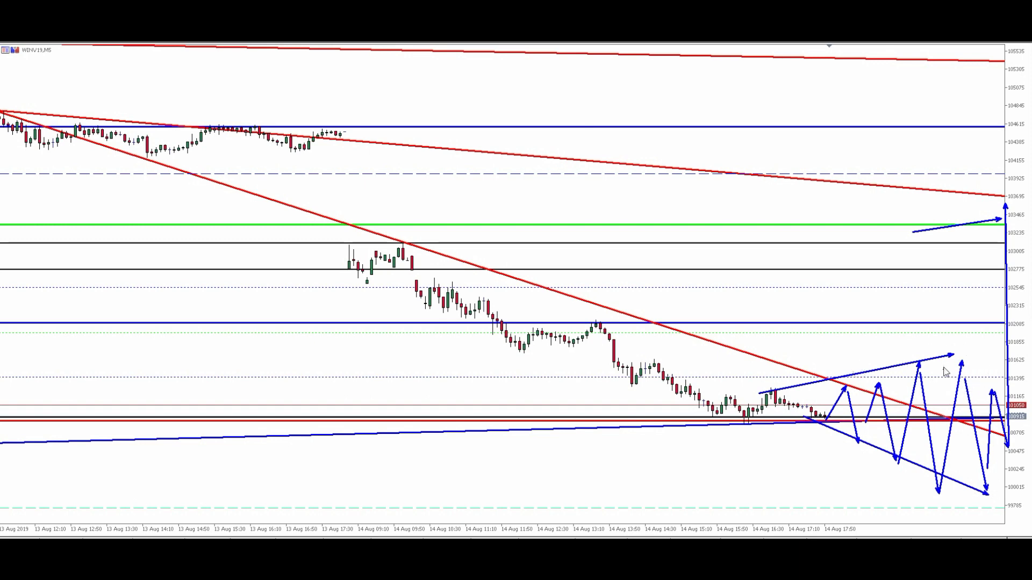
pyautogui.moveTo(1003, 365); pyautogui.dragTo(1005, 286)
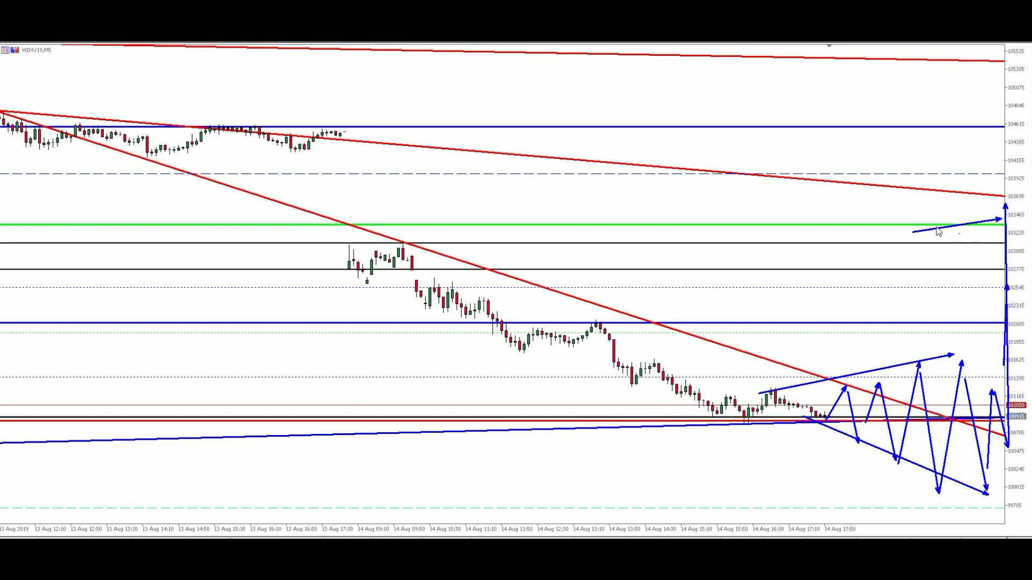
pyautogui.moveTo(991, 206); pyautogui.dragTo(1023, 200)
pyautogui.press('Escape')
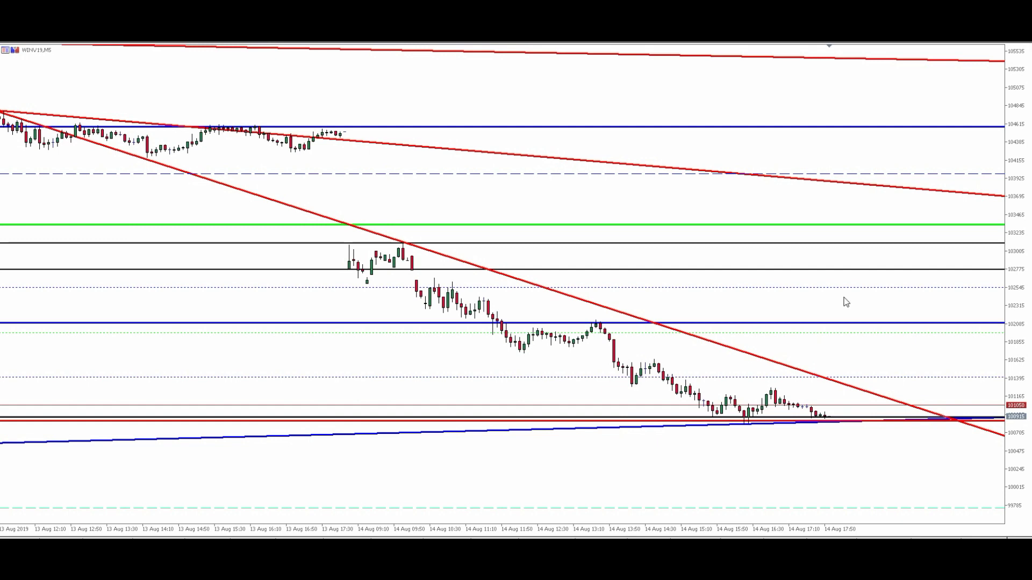
# - Inspect the green daily line with the crosshair and sketch parallel rising arrows from the teal dashed line to the blue dashed line
pyautogui.middleClick(874, 97)
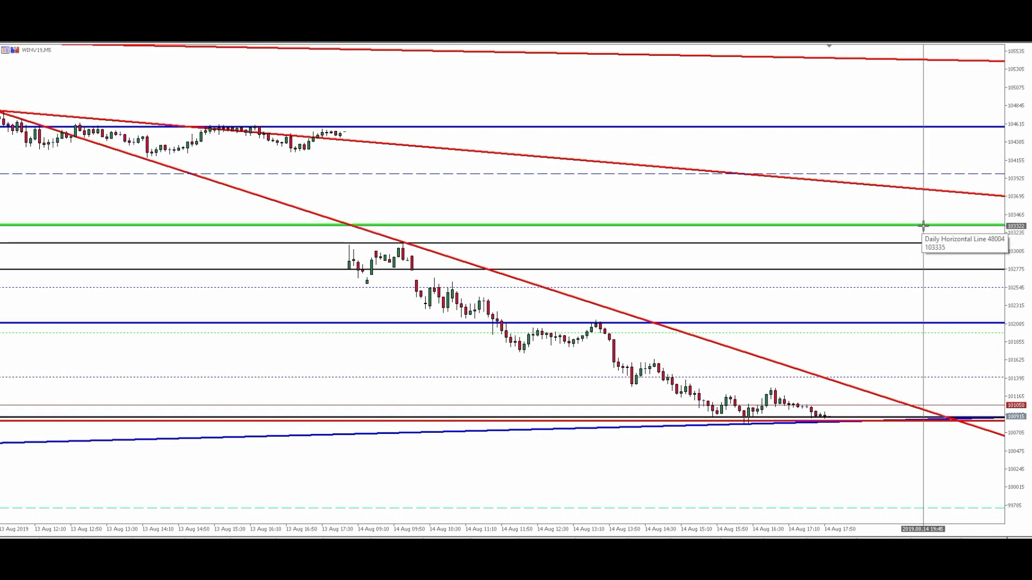
pyautogui.press('Escape')
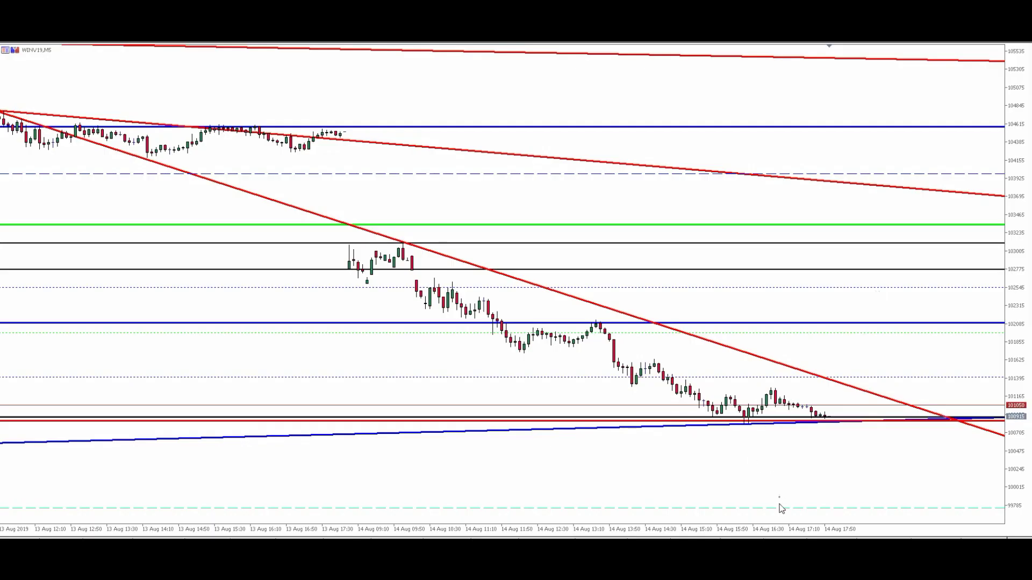
pyautogui.moveTo(781, 508)
pyautogui.mouseDown()
pyautogui.moveTo(836, 357)
pyautogui.moveTo(922, 173)
pyautogui.moveTo(936, 172)
pyautogui.mouseUp()
pyautogui.moveTo(738, 491)
pyautogui.mouseDown()
pyautogui.moveTo(810, 495)
pyautogui.moveTo(799, 507)
pyautogui.moveTo(956, 171)
pyautogui.mouseUp()
pyautogui.moveTo(886, 175); pyautogui.dragTo(967, 176)
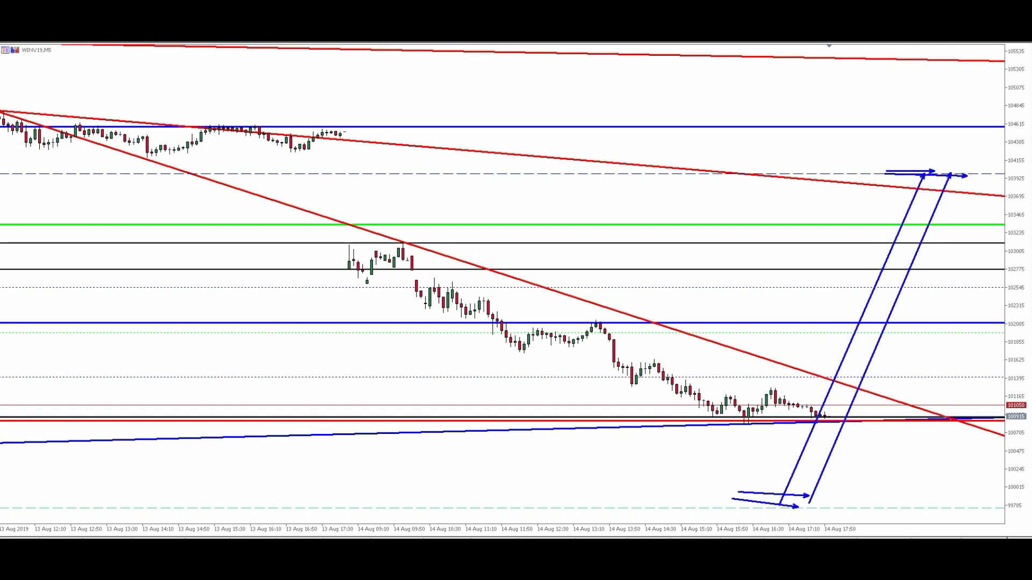
pyautogui.press('Escape')
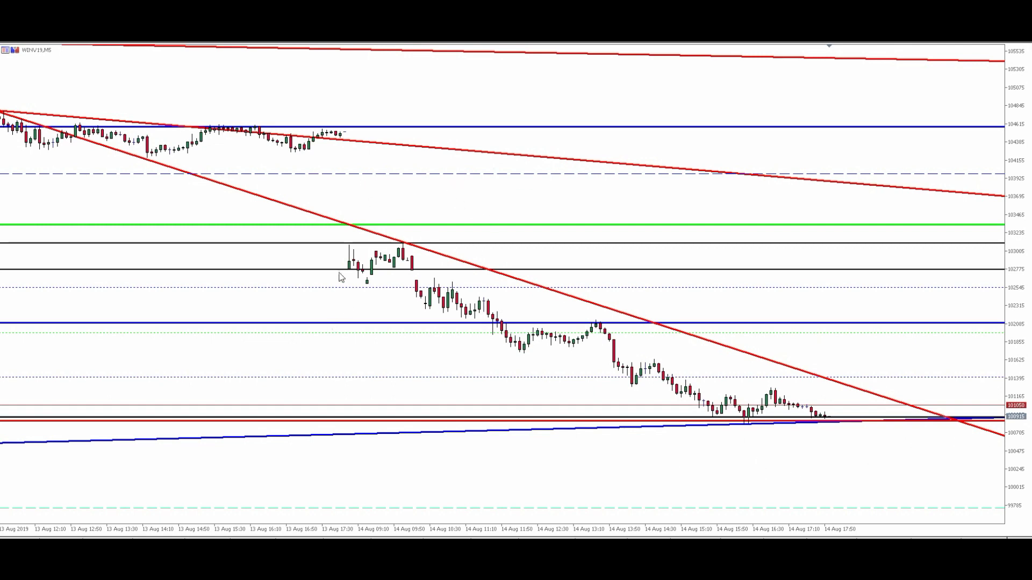
# - Measure the price drop from the 13 August close to the 14 August lows with the crosshair
pyautogui.middleClick(468, 157)
pyautogui.moveTo(340, 135); pyautogui.dragTo(773, 422)
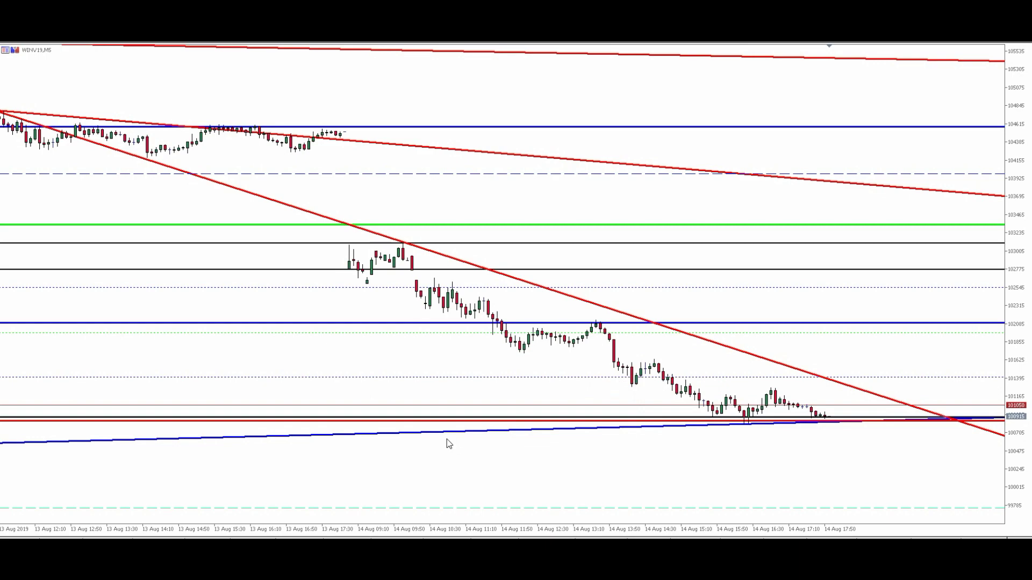
pyautogui.moveTo(1009, 262)
pyautogui.mouseDown()
pyautogui.moveTo(1024, 305)
pyautogui.moveTo(1020, 341)
pyautogui.moveTo(1016, 243)
pyautogui.mouseUp()
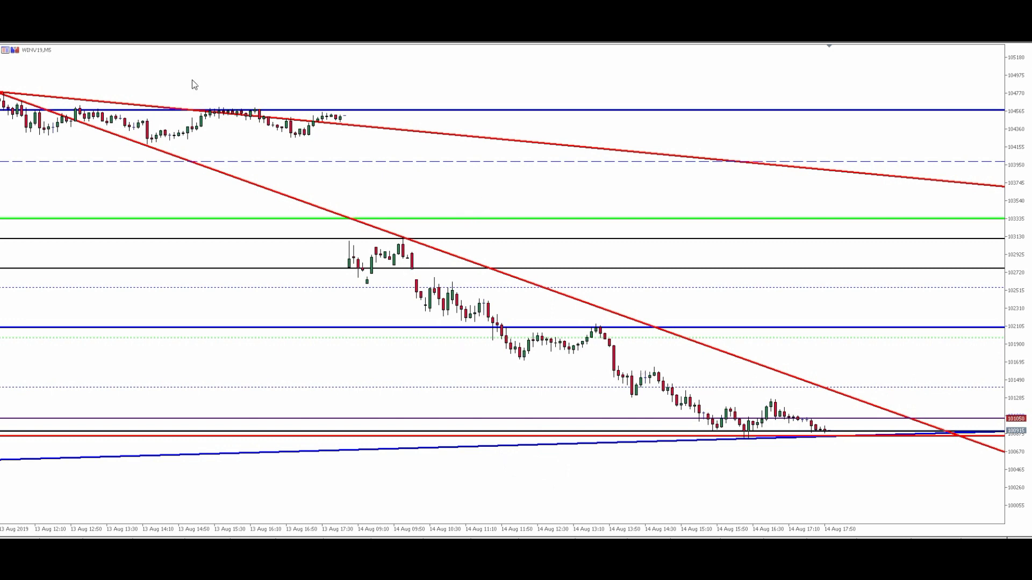
# - Switch to the WDOU19 M5 chart and sketch an arrow zigzag from the last candle that falls to the marked zone near 4024
pyautogui.hotkey('ctrl', 'Tab')
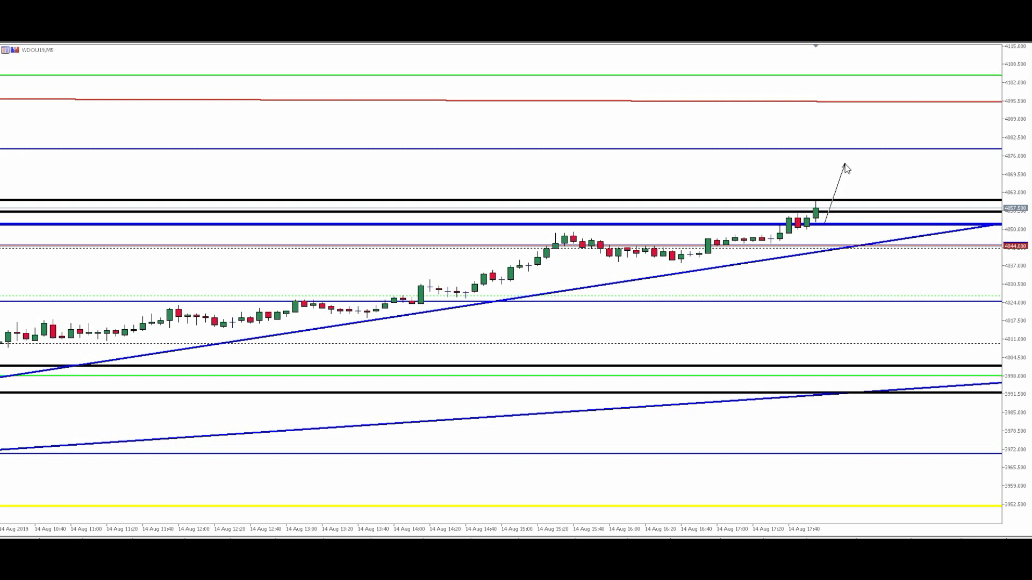
pyautogui.moveTo(824, 223)
pyautogui.mouseDown()
pyautogui.moveTo(842, 190)
pyautogui.moveTo(857, 231)
pyautogui.moveTo(885, 192)
pyautogui.moveTo(902, 246)
pyautogui.moveTo(932, 200)
pyautogui.moveTo(946, 303)
pyautogui.mouseUp()
pyautogui.moveTo(898, 292); pyautogui.dragTo(982, 295)
pyautogui.moveTo(945, 303); pyautogui.dragTo(976, 302)
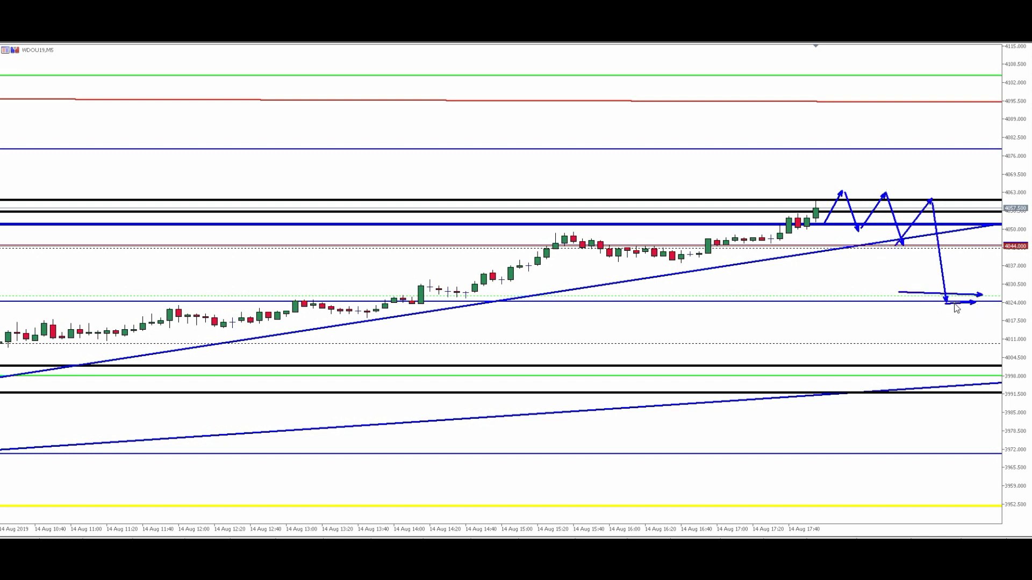
# - Sketch an alternative path that dips to the 4024 zone and rebounds in two legs to the upper green line, marking that target
pyautogui.moveTo(897, 236)
pyautogui.mouseDown()
pyautogui.moveTo(912, 266)
pyautogui.moveTo(935, 225)
pyautogui.mouseUp()
pyautogui.moveTo(936, 226)
pyautogui.mouseDown()
pyautogui.moveTo(959, 306)
pyautogui.moveTo(985, 304)
pyautogui.moveTo(986, 149)
pyautogui.moveTo(1003, 215)
pyautogui.moveTo(1012, 75)
pyautogui.moveTo(1029, 74)
pyautogui.mouseUp()
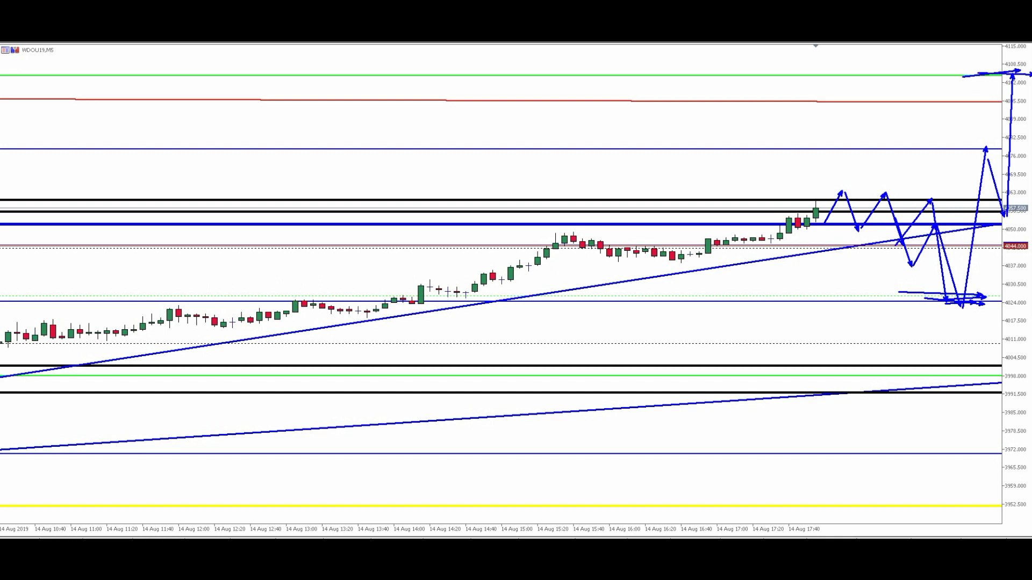
pyautogui.moveTo(949, 85); pyautogui.dragTo(1031, 77)
# - Mark the 4024 zone again and draw a long red arrow falling from about 4069 to about 3985
pyautogui.moveTo(905, 297)
pyautogui.mouseDown()
pyautogui.moveTo(1013, 295)
pyautogui.moveTo(894, 293)
pyautogui.moveTo(979, 293)
pyautogui.mouseUp()
pyautogui.click(914, 165)
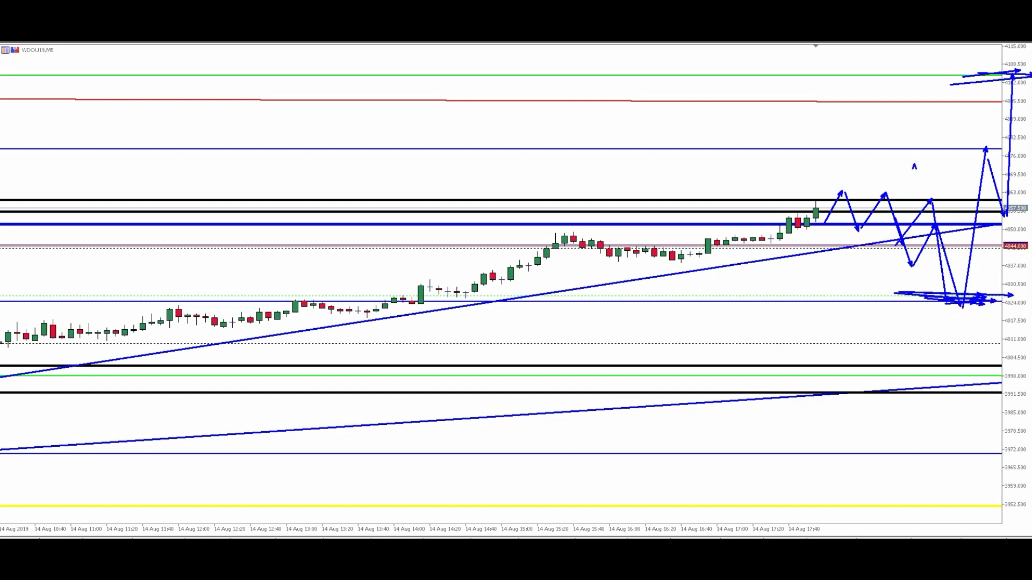
pyautogui.moveTo(924, 175); pyautogui.dragTo(1006, 414)
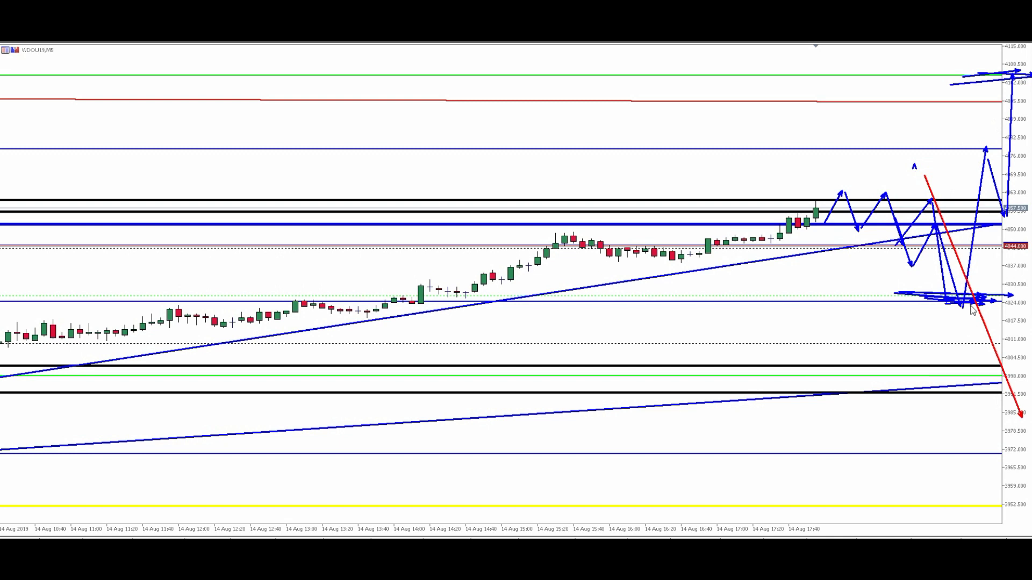